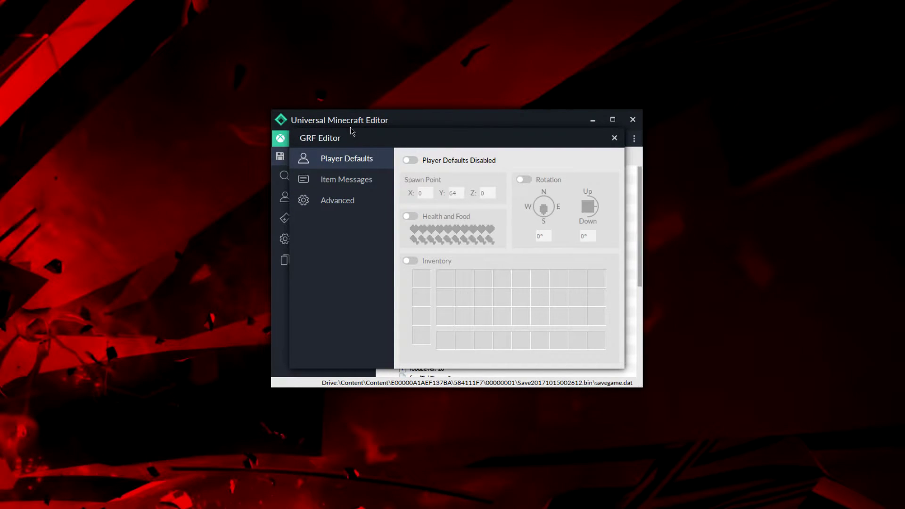
- Create a new item message in the GRF Editor and replace its placeholder text with "Hello World"
{"action": "left_click", "coordinate": [353, 183]}
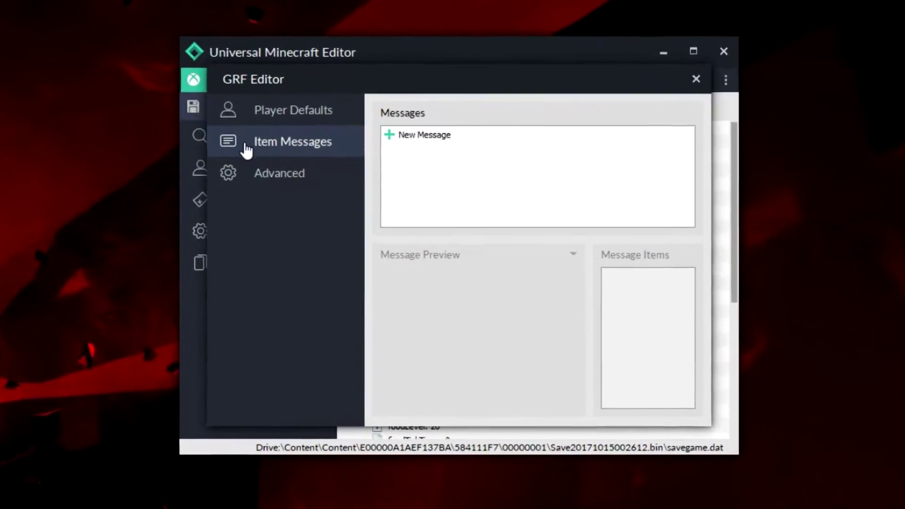
{"action": "left_click", "coordinate": [417, 127]}
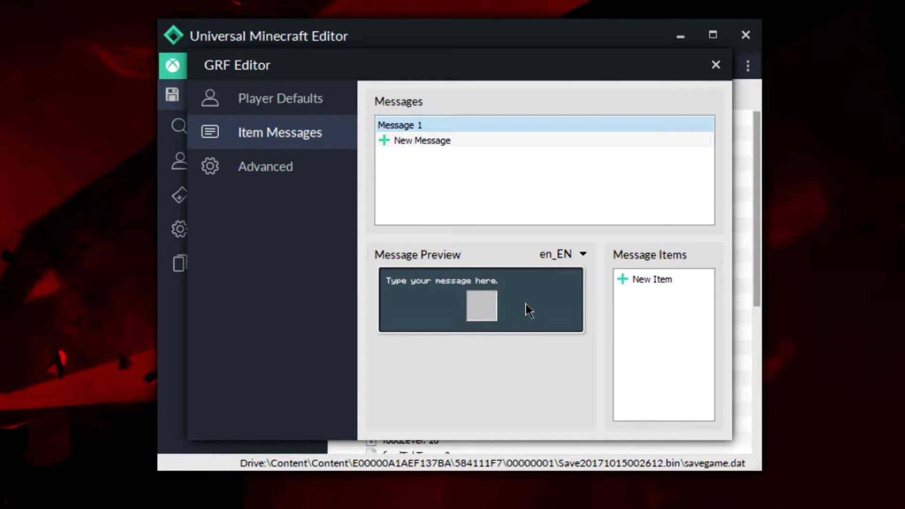
{"action": "left_click_drag", "start_coordinate": [507, 281], "coordinate": [392, 280]}
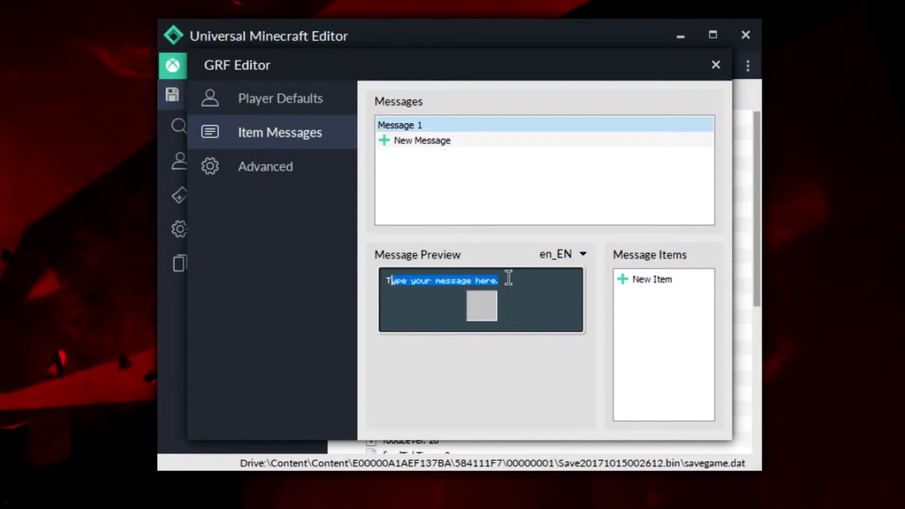
{"action": "key", "text": "BackSpace"}
{"action": "key", "text": "BackSpace"}
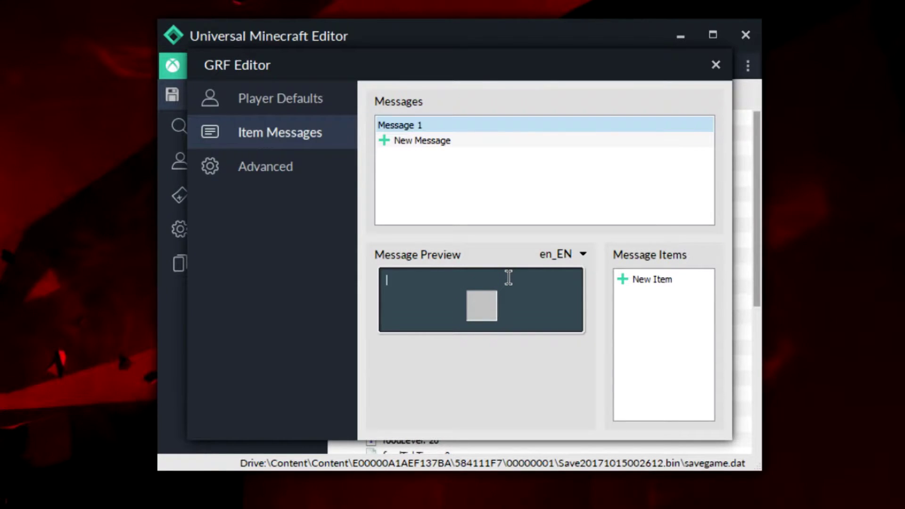
{"action": "type", "text": "Hello World"}
- Add Stone (1:0) with a count of 1 as an item of the new message
{"action": "left_click", "coordinate": [627, 278]}
{"action": "scroll", "coordinate": [686, 351], "scroll_direction": "up", "scroll_amount": 10}
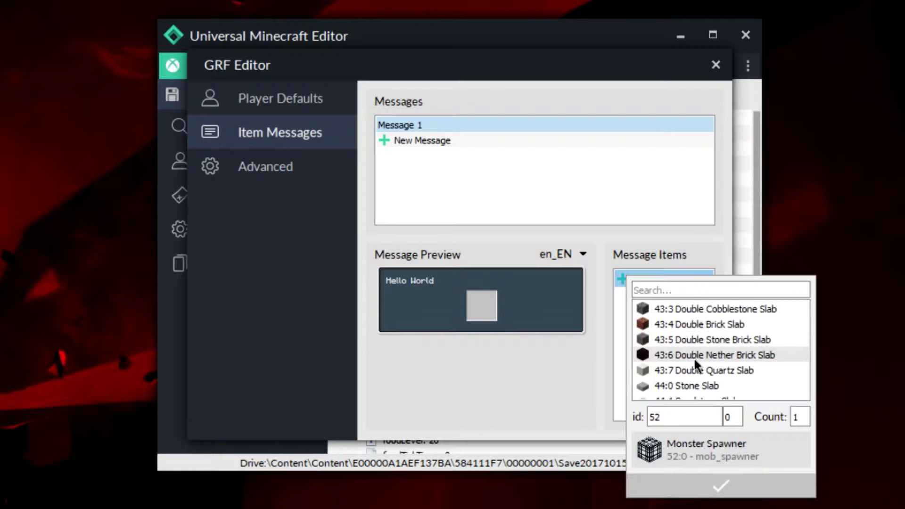
{"action": "scroll", "coordinate": [695, 354], "scroll_direction": "up", "scroll_amount": 20}
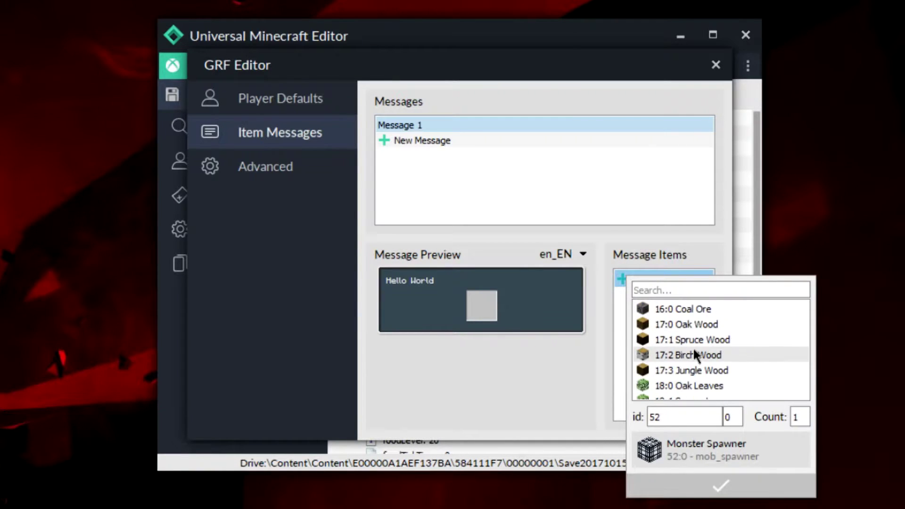
{"action": "scroll", "coordinate": [691, 346], "scroll_direction": "up", "scroll_amount": 5}
{"action": "left_click", "coordinate": [662, 324]}
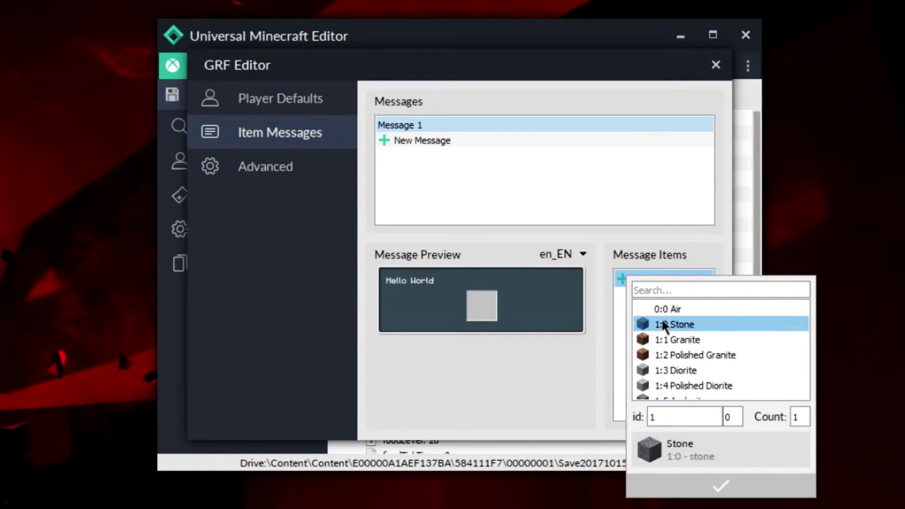
{"action": "left_click", "coordinate": [679, 481]}
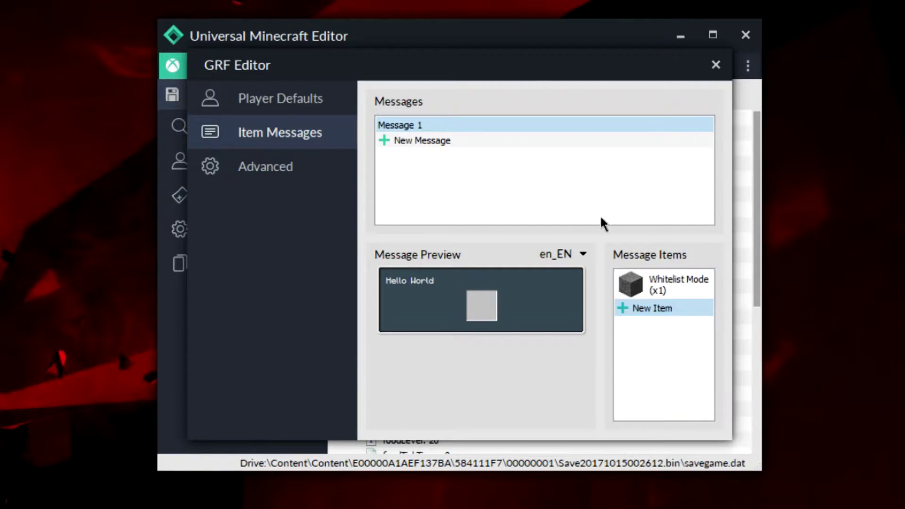
- Switch the message's Stone item from whitelist to blacklist mode
{"action": "right_click", "coordinate": [661, 288]}
{"action": "mouse_move", "coordinate": [689, 345]}
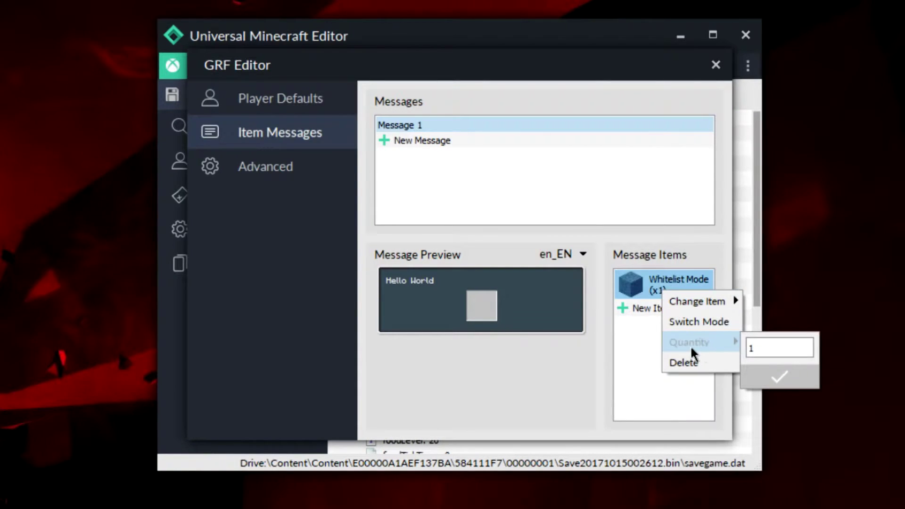
{"action": "left_click", "coordinate": [709, 322]}
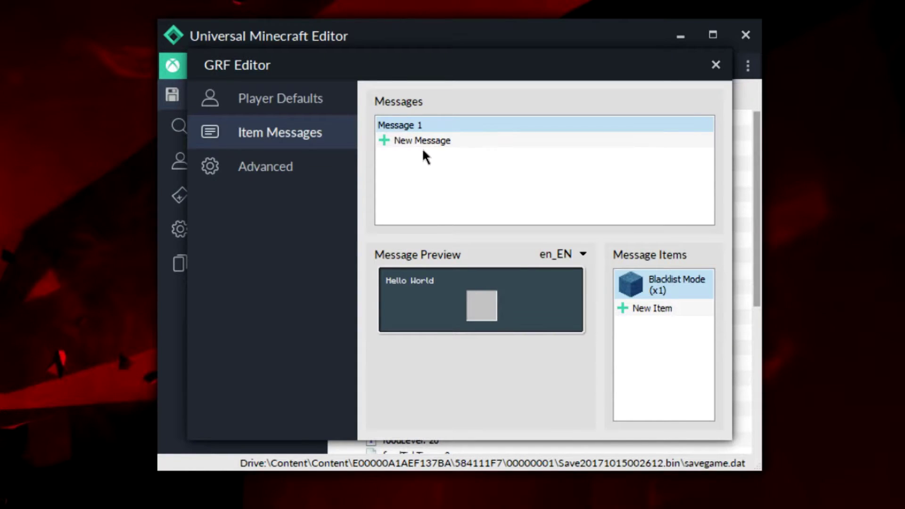
- Rename the message "stone" in the message list
{"action": "double_click", "coordinate": [418, 124]}
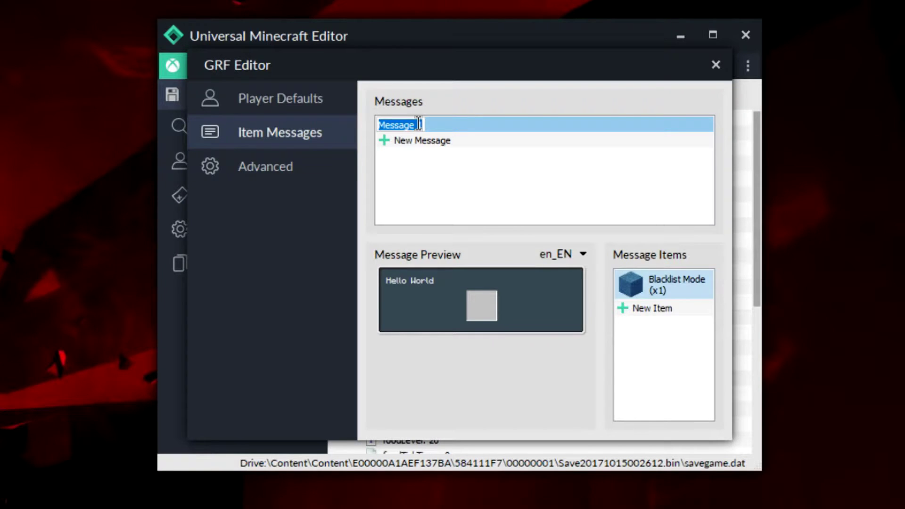
{"action": "type", "text": "stone"}
{"action": "key", "text": "Return"}
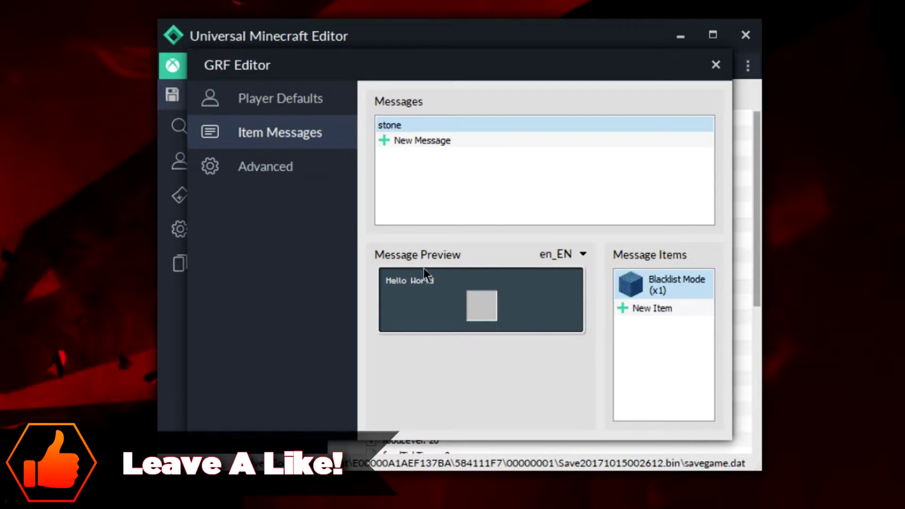
{"action": "left_click_drag", "start_coordinate": [435, 281], "coordinate": [384, 281]}
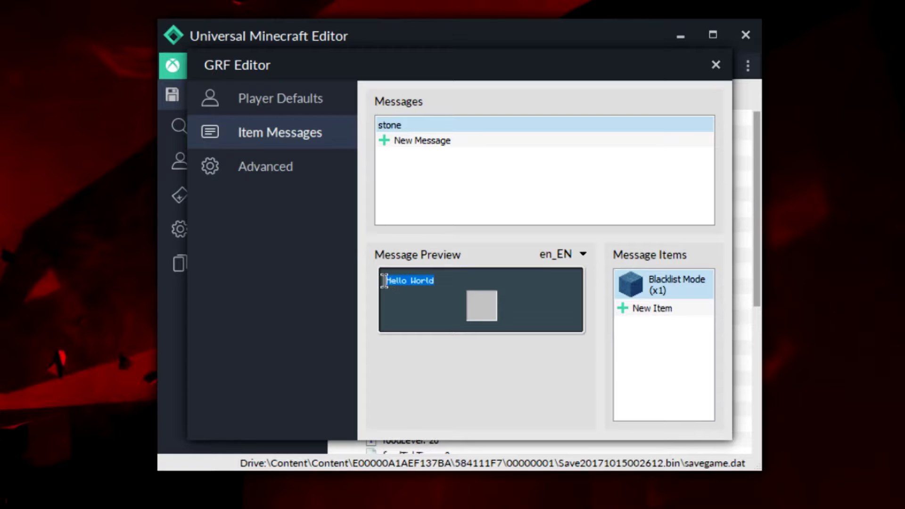
{"action": "left_click", "coordinate": [437, 280]}
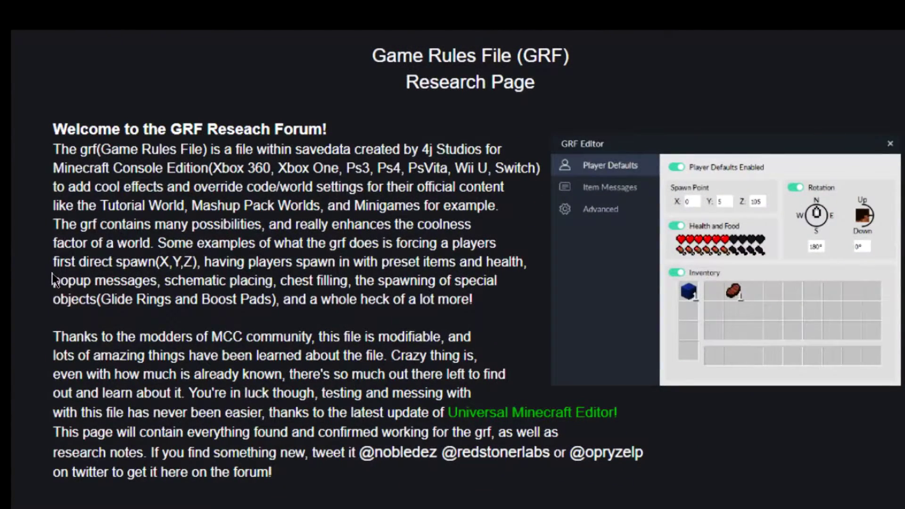
- Read the introduction of the Game Rules File (GRF) Research Page in the browser and expand its Message Pictures section
{"action": "scroll", "coordinate": [54, 279], "scroll_direction": "down", "scroll_amount": 2}
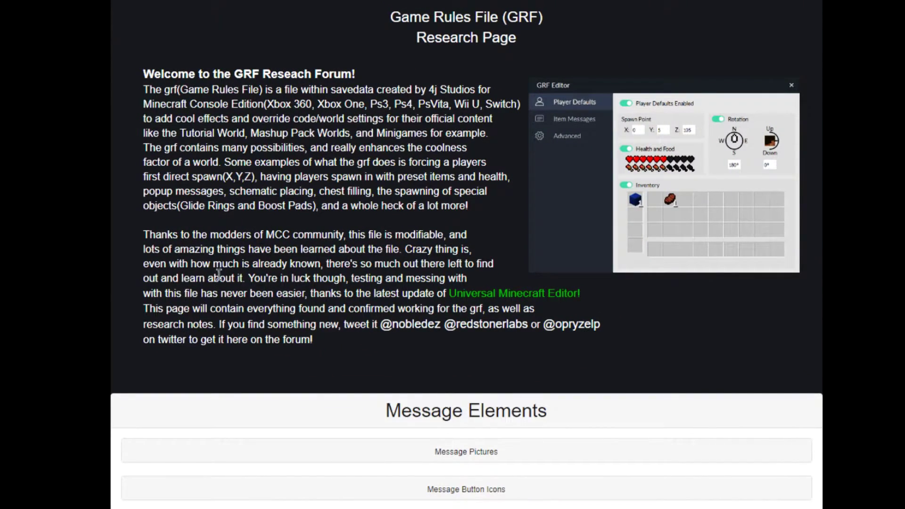
{"action": "scroll", "coordinate": [408, 313], "scroll_direction": "down", "scroll_amount": 2}
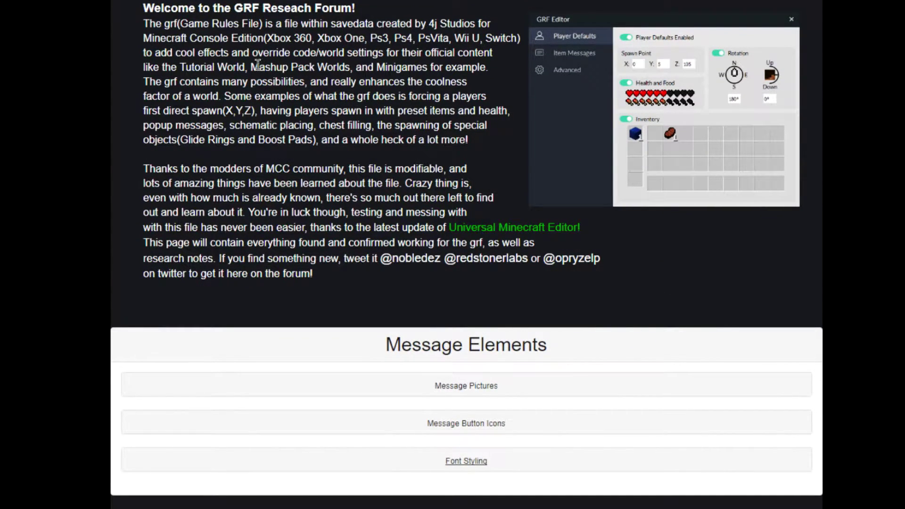
{"action": "left_click_drag", "start_coordinate": [235, 7], "coordinate": [363, 13]}
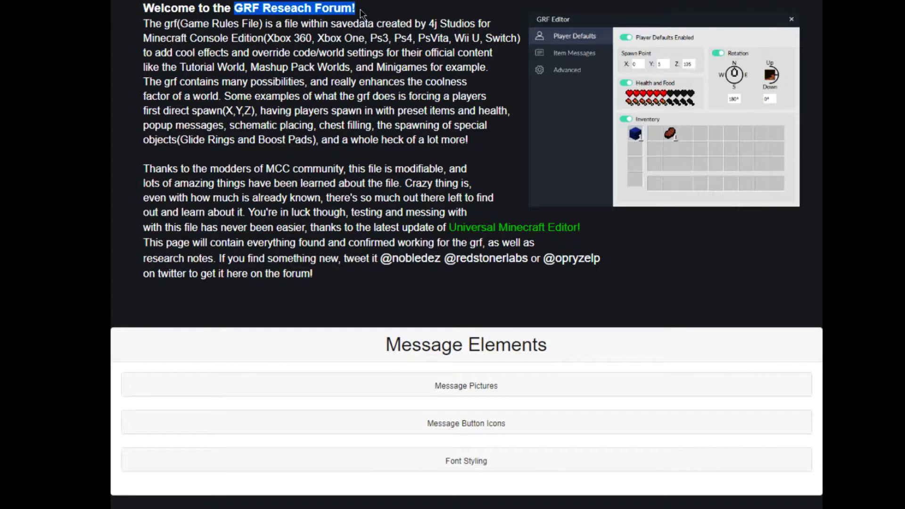
{"action": "left_click", "coordinate": [365, 13]}
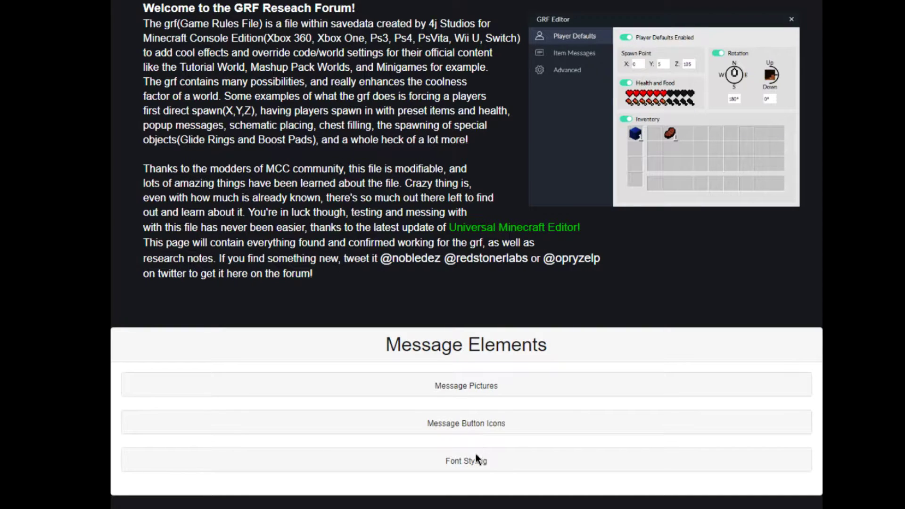
{"action": "left_click", "coordinate": [465, 392]}
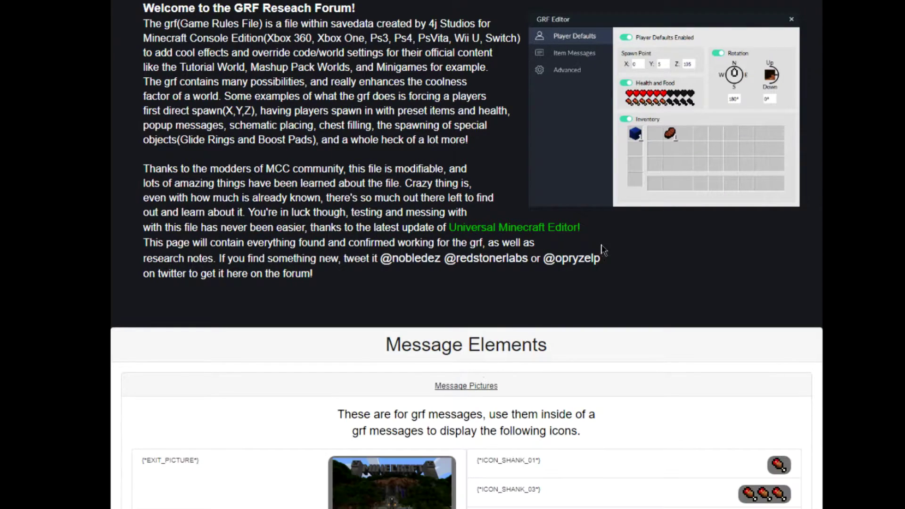
{"action": "scroll", "coordinate": [604, 250], "scroll_direction": "down", "scroll_amount": 5}
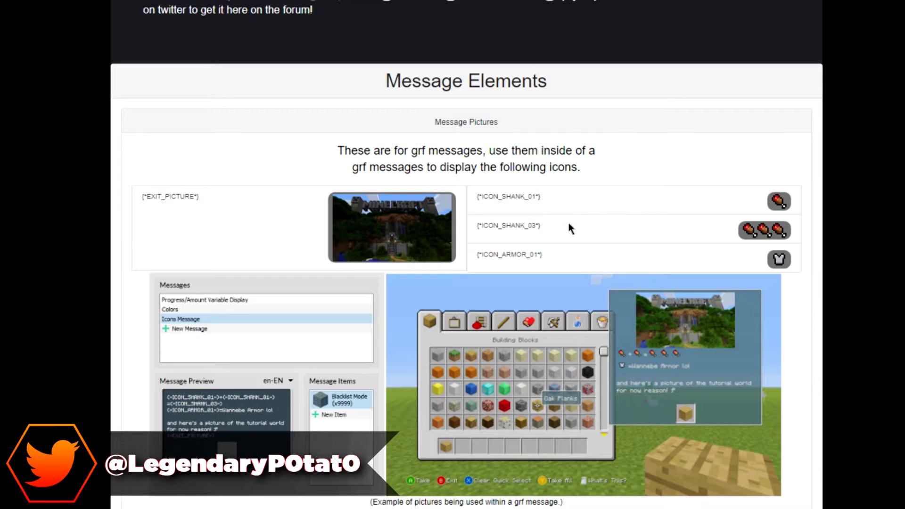
- Copy the {*ICON_SHANK_03*} code from the research page and append it after "Hello World" in the Universal Minecraft Editor message
{"action": "left_click_drag", "start_coordinate": [542, 226], "coordinate": [480, 230]}
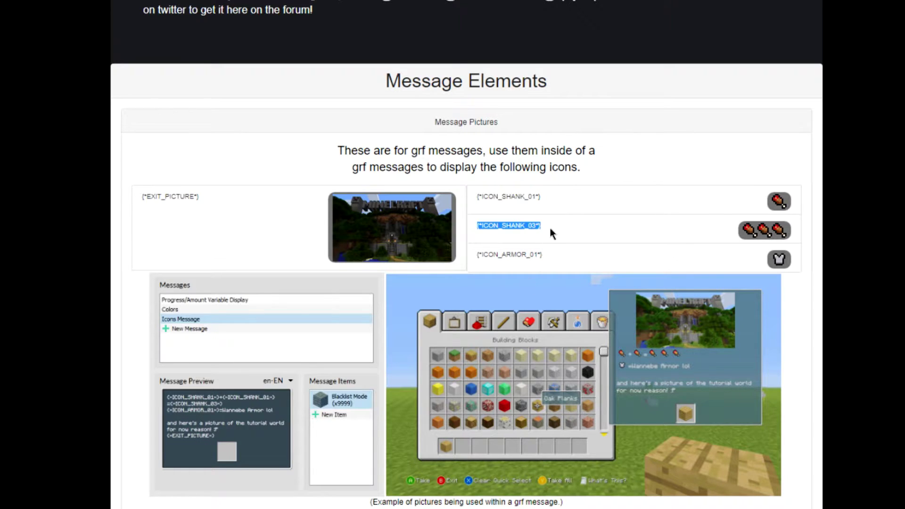
{"action": "left_click_drag", "start_coordinate": [550, 231], "coordinate": [474, 236]}
{"action": "key", "text": "ctrl+c"}
{"action": "key", "text": "alt+Tab"}
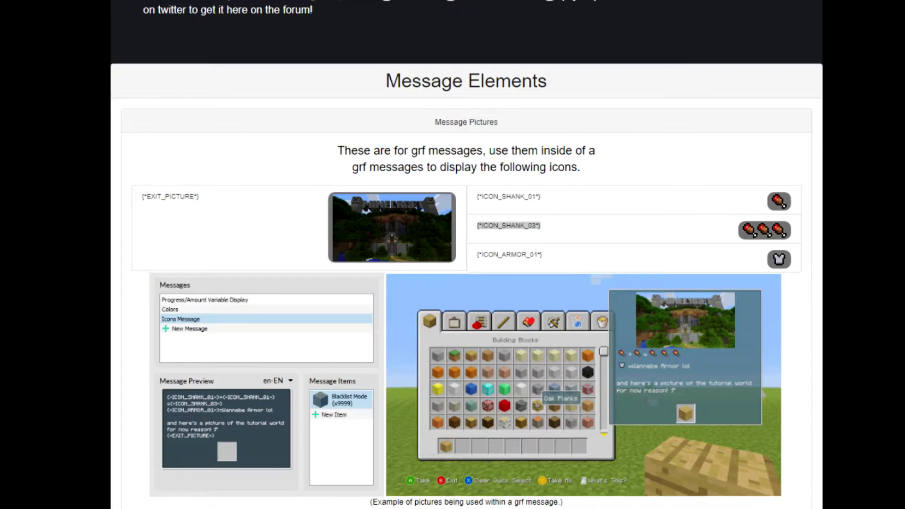
{"action": "left_click", "coordinate": [452, 255]}
{"action": "key", "text": "ctrl+v"}
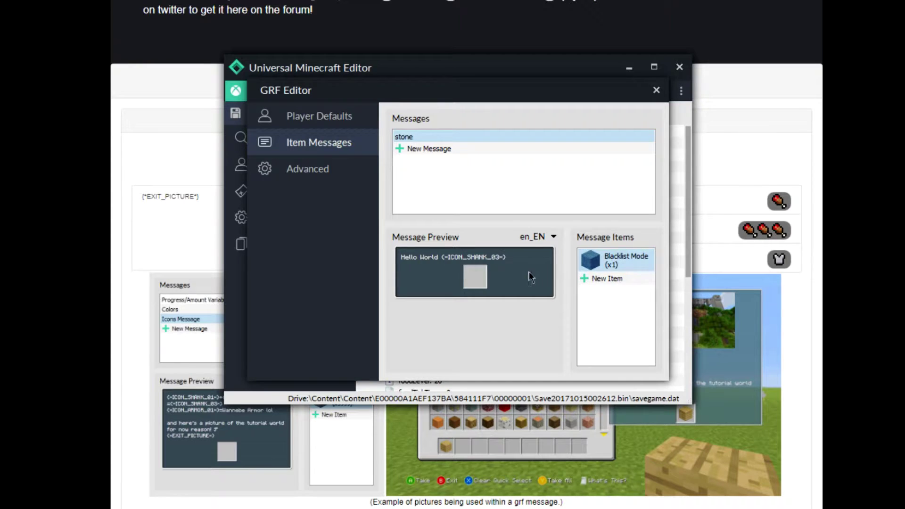
- Return to the research page, examine the {*EXIT_PICTURE*} code with the in-game picture example, and collapse the Message Pictures section
{"action": "left_click", "coordinate": [869, 358]}
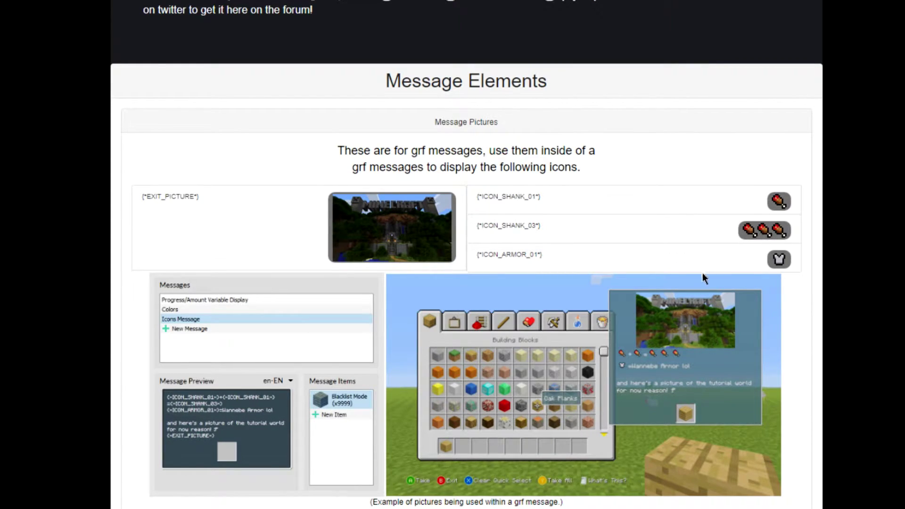
{"action": "scroll", "coordinate": [736, 276], "scroll_direction": "down", "scroll_amount": 1}
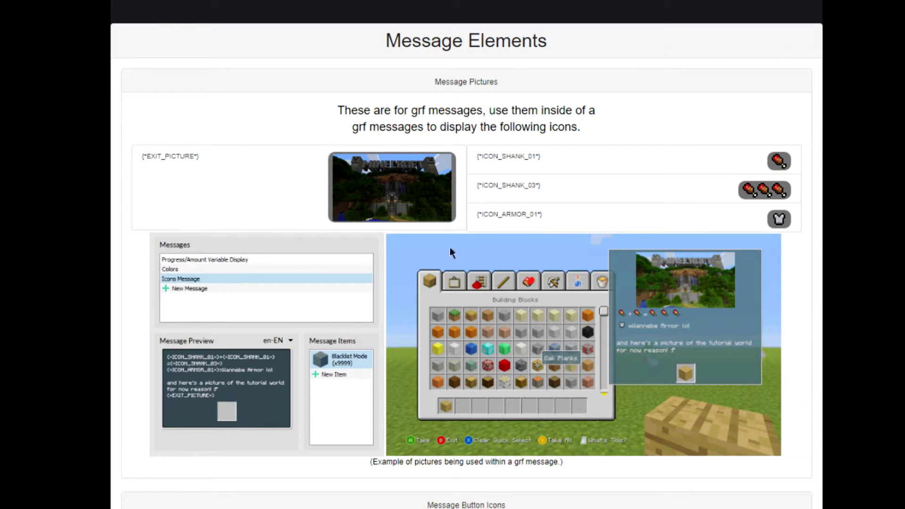
{"action": "scroll", "coordinate": [488, 227], "scroll_direction": "up", "scroll_amount": 3}
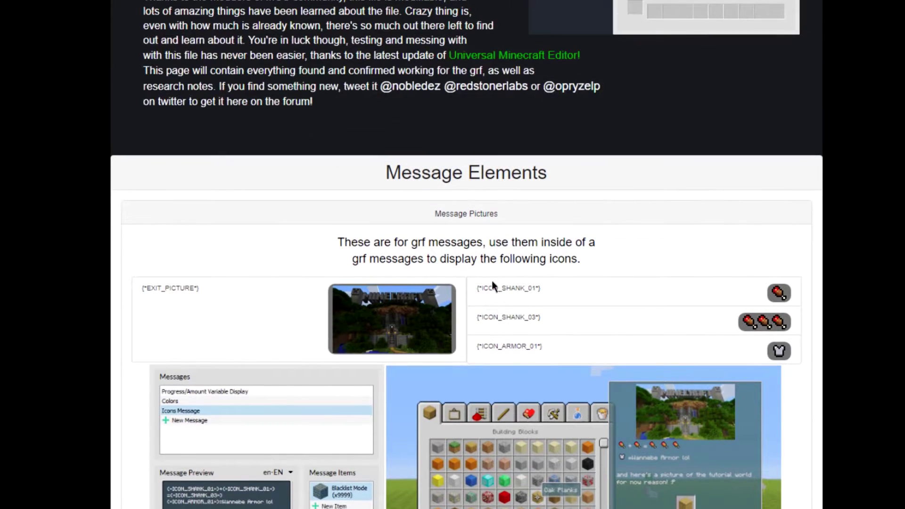
{"action": "scroll", "coordinate": [492, 283], "scroll_direction": "down", "scroll_amount": 2}
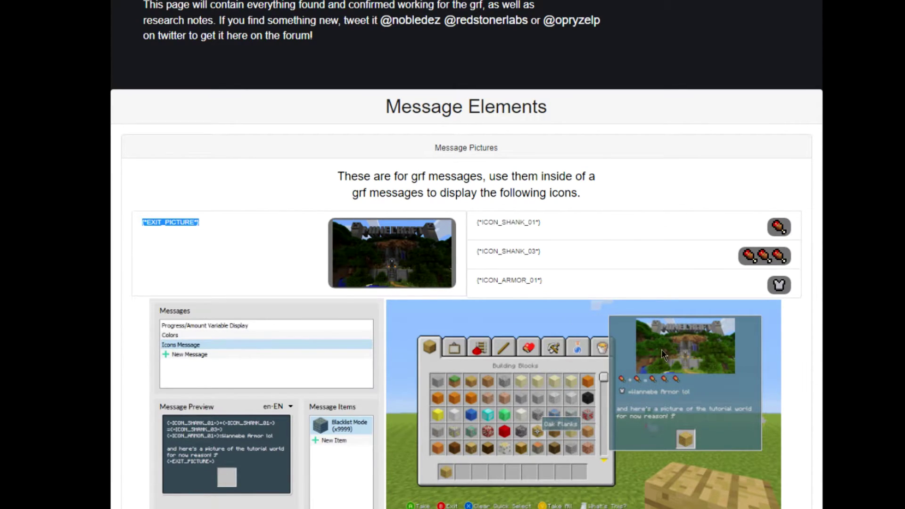
{"action": "left_click", "coordinate": [186, 230]}
{"action": "left_click_drag", "start_coordinate": [143, 224], "coordinate": [212, 223]}
{"action": "left_click", "coordinate": [211, 224]}
{"action": "left_click", "coordinate": [464, 150]}
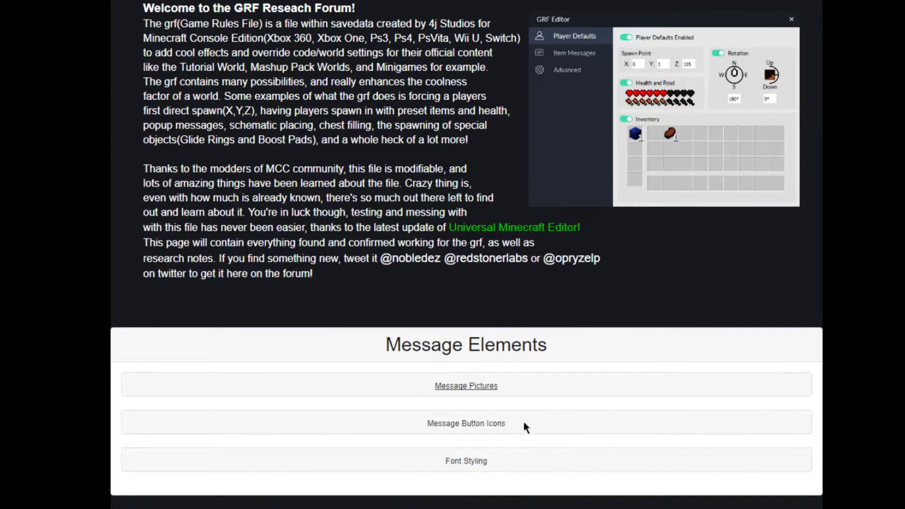
- Expand the Message Button Icons section and examine its controller icon codes and the example of their use in a message
{"action": "left_click", "coordinate": [491, 425]}
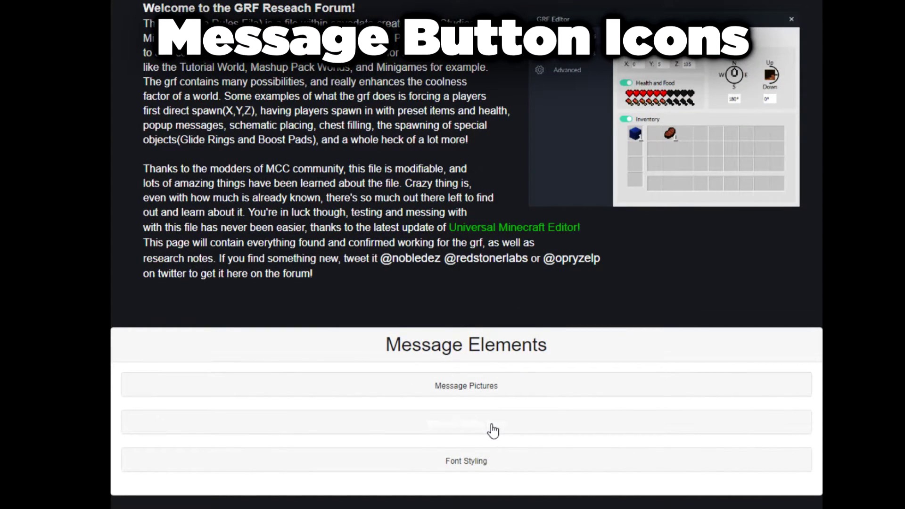
{"action": "scroll", "coordinate": [731, 289], "scroll_direction": "down", "scroll_amount": 5}
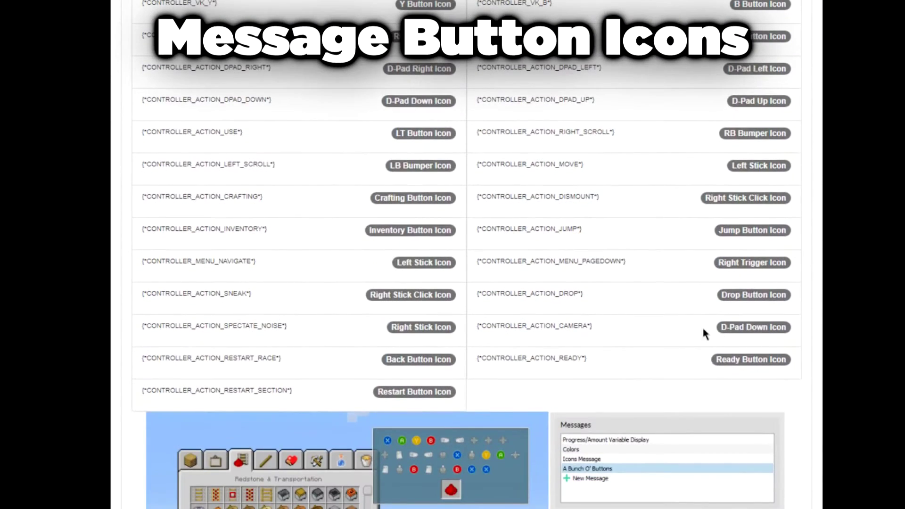
{"action": "scroll", "coordinate": [613, 316], "scroll_direction": "up", "scroll_amount": 4}
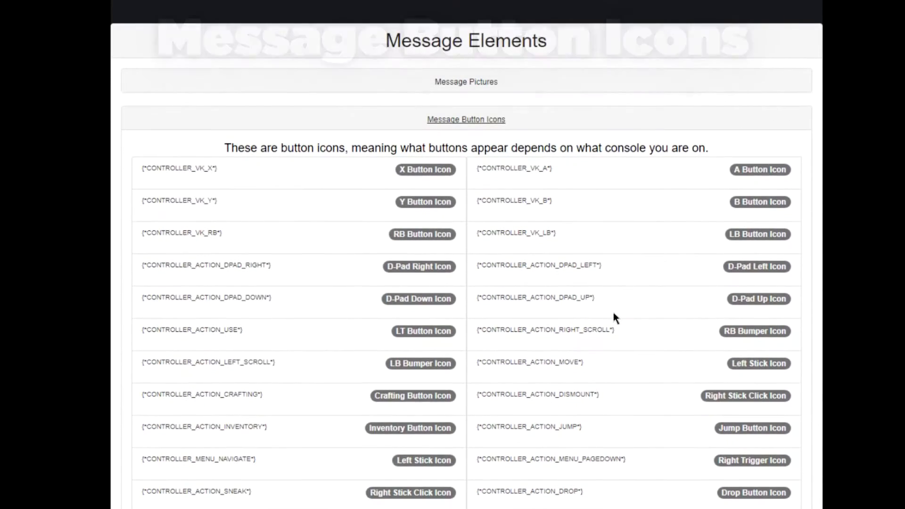
{"action": "scroll", "coordinate": [509, 236], "scroll_direction": "down", "scroll_amount": 3}
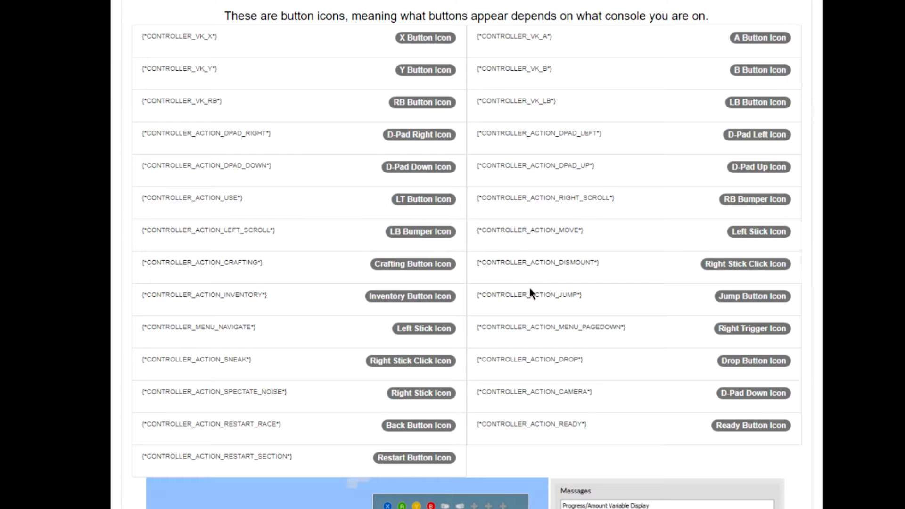
{"action": "scroll", "coordinate": [537, 311], "scroll_direction": "down", "scroll_amount": 5}
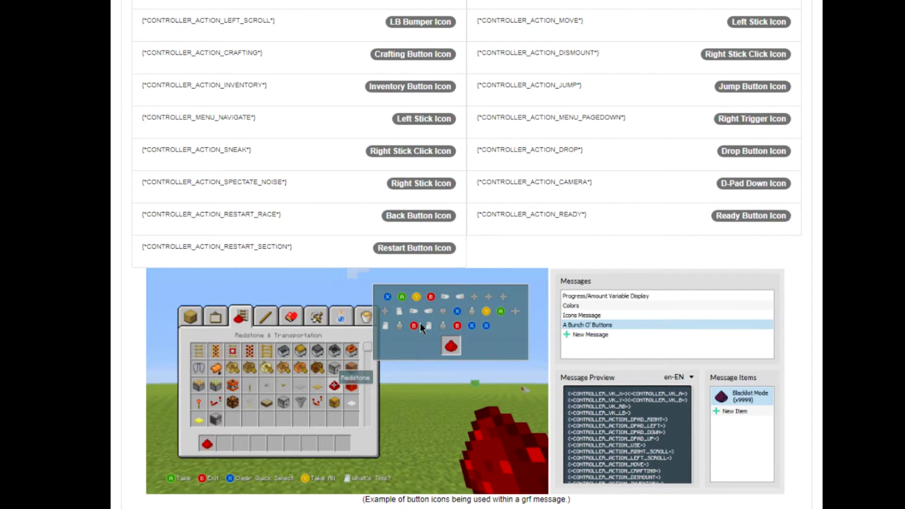
{"action": "scroll", "coordinate": [490, 465], "scroll_direction": "up", "scroll_amount": 12}
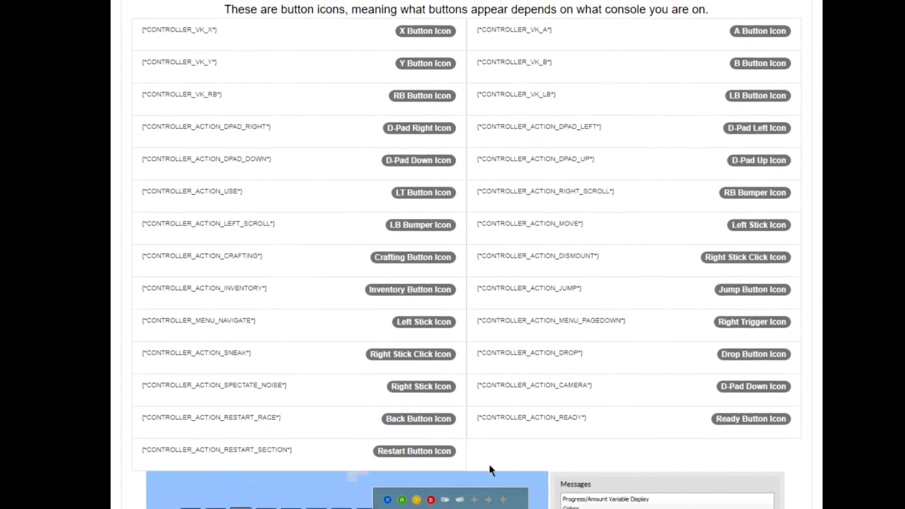
{"action": "scroll", "coordinate": [344, 369], "scroll_direction": "down", "scroll_amount": 7}
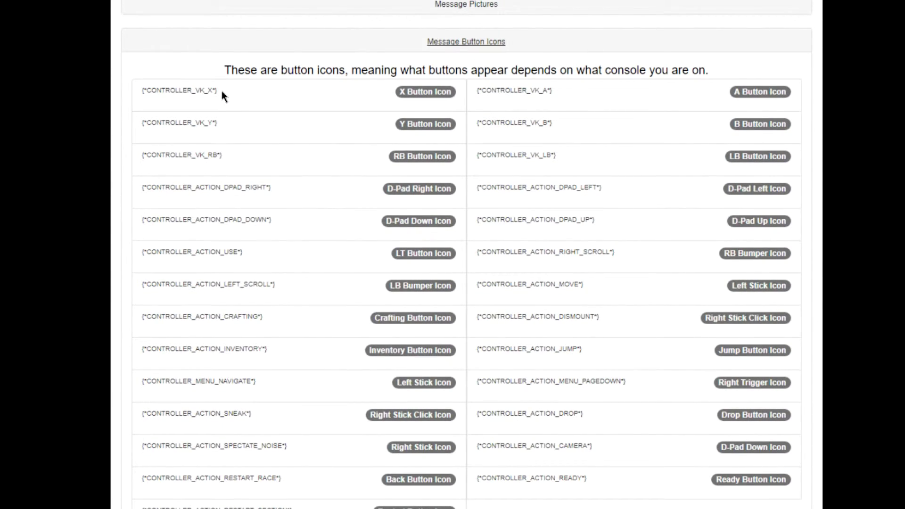
- Copy the {*CONTROLLER_VK_X*} code from the research page and append it after {*ICON_SHANK_03*} in the Universal Minecraft Editor message
{"action": "left_click_drag", "start_coordinate": [222, 91], "coordinate": [158, 83]}
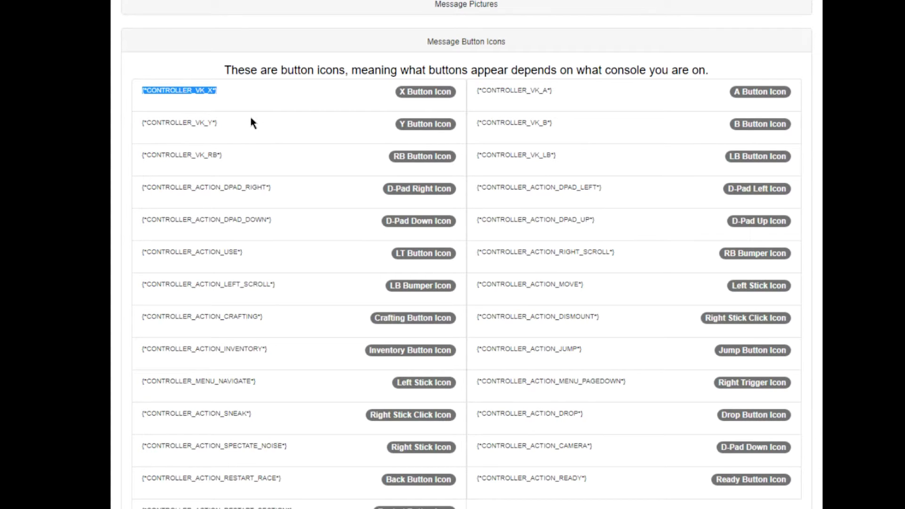
{"action": "left_click_drag", "start_coordinate": [218, 92], "coordinate": [146, 99]}
{"action": "key", "text": "alt+Tab"}
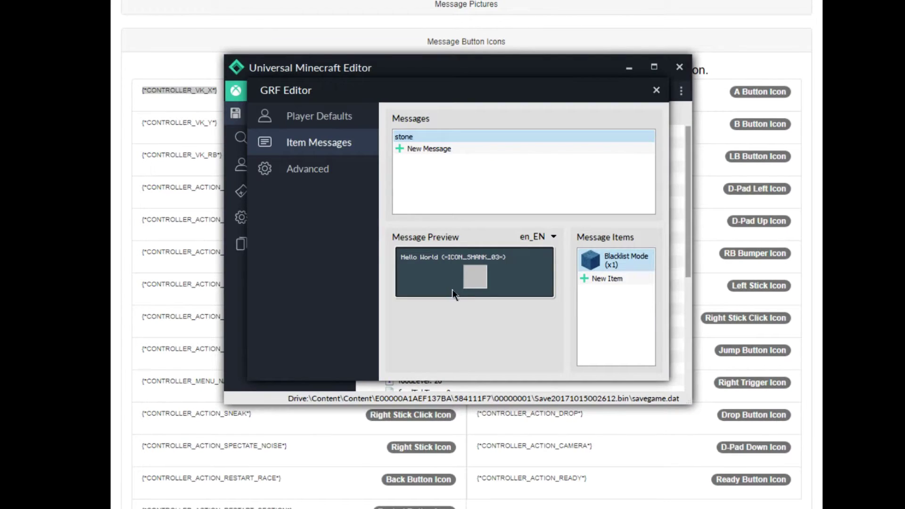
{"action": "left_click", "coordinate": [528, 254]}
{"action": "type", "text": "{*CONTROLLER_VK_X*}"}
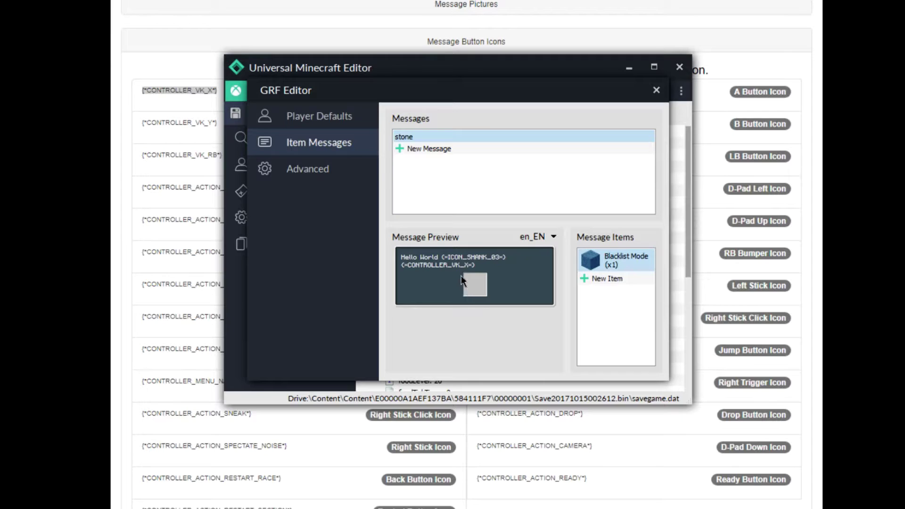
{"action": "left_click_drag", "start_coordinate": [480, 267], "coordinate": [397, 262]}
- Return to the research page, examine the controller icon codes down to their in-game example, and collapse the Message Button Icons section
{"action": "left_click", "coordinate": [177, 261]}
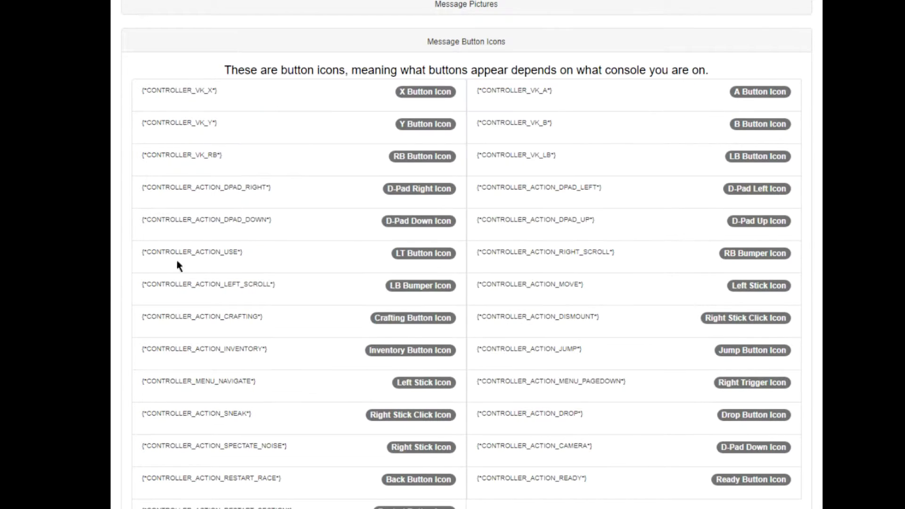
{"action": "scroll", "coordinate": [502, 354], "scroll_direction": "down", "scroll_amount": 3}
{"action": "scroll", "coordinate": [424, 377], "scroll_direction": "up", "scroll_amount": 3}
{"action": "scroll", "coordinate": [363, 360], "scroll_direction": "up", "scroll_amount": 4}
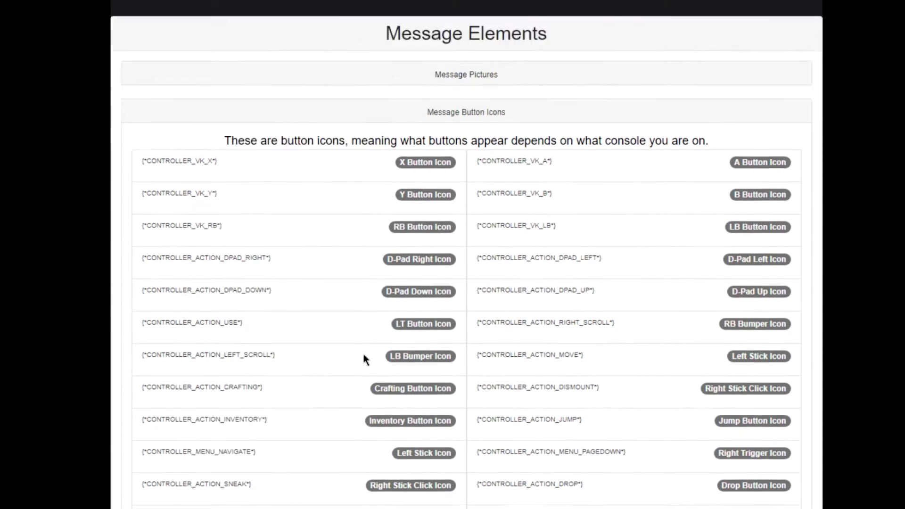
{"action": "scroll", "coordinate": [466, 365], "scroll_direction": "down", "scroll_amount": 4}
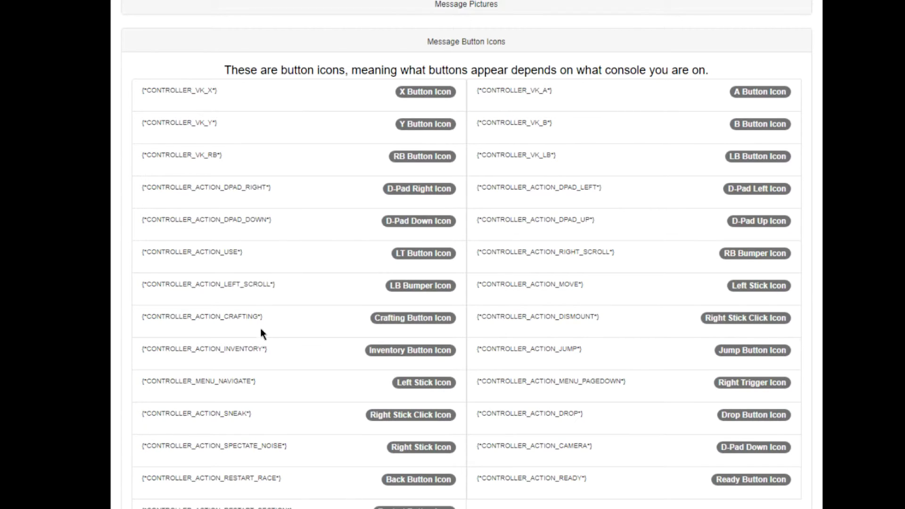
{"action": "scroll", "coordinate": [340, 395], "scroll_direction": "down", "scroll_amount": 3}
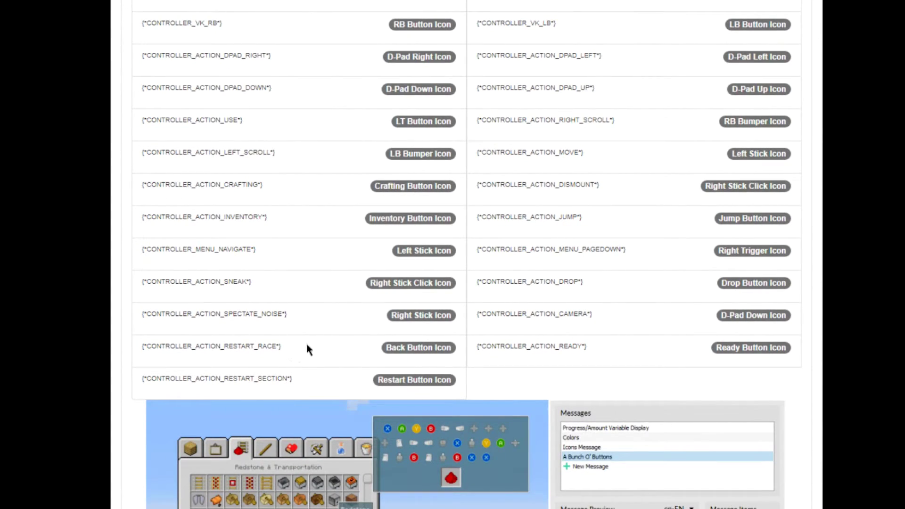
{"action": "scroll", "coordinate": [363, 337], "scroll_direction": "down", "scroll_amount": 1}
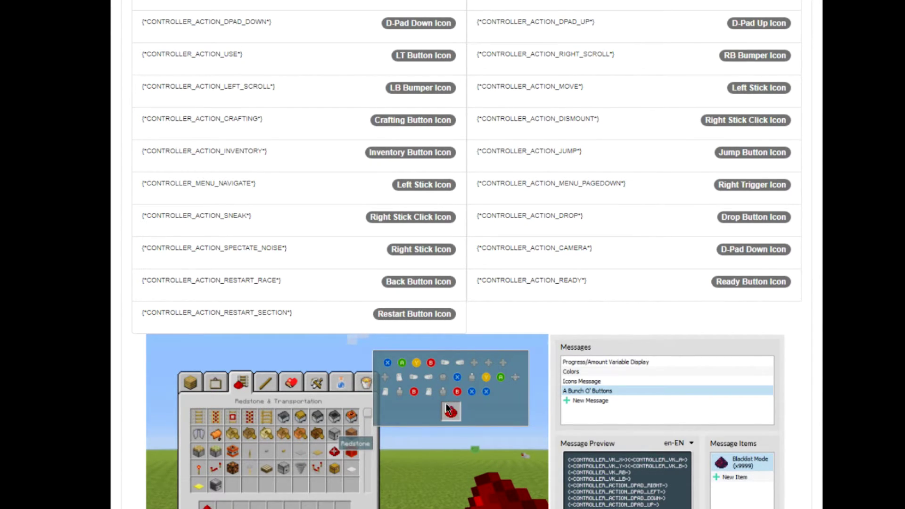
{"action": "scroll", "coordinate": [453, 410], "scroll_direction": "down", "scroll_amount": 3}
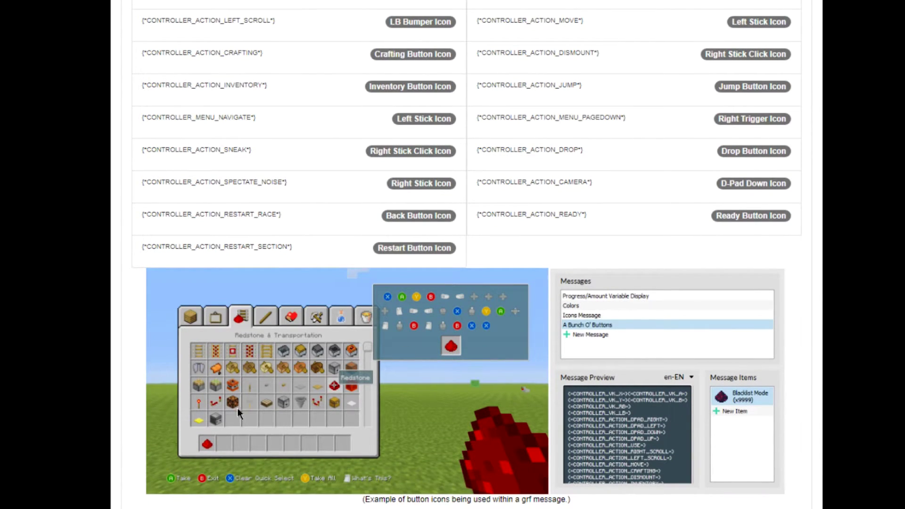
{"action": "scroll", "coordinate": [445, 350], "scroll_direction": "up", "scroll_amount": 12}
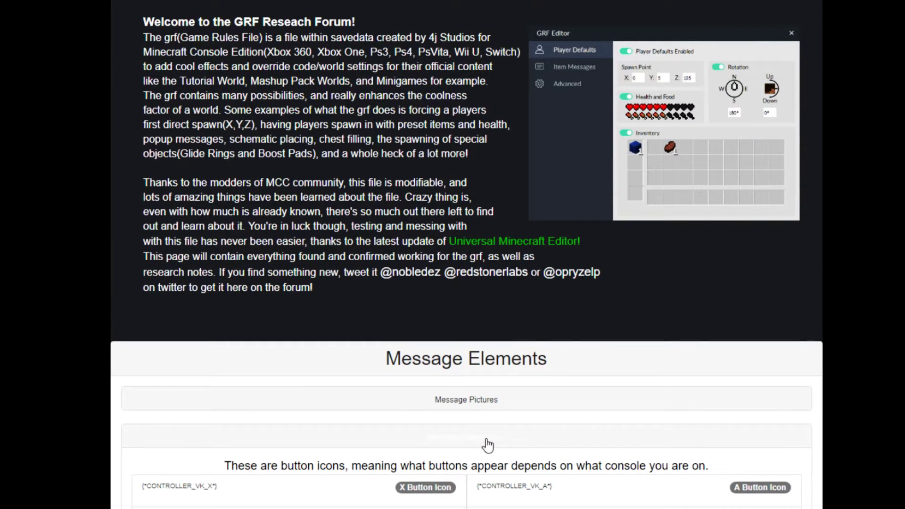
{"action": "left_click", "coordinate": [484, 439]}
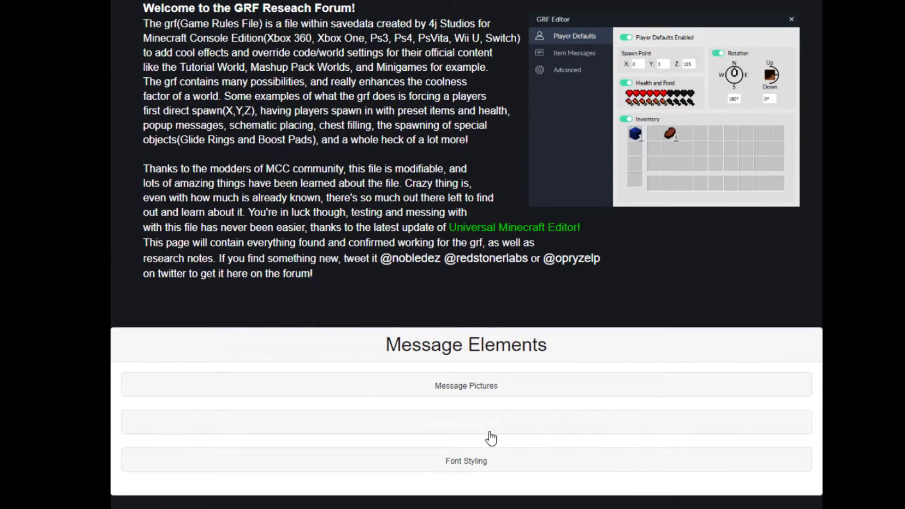
- Reopen the Message Pictures section to review its picture and icon codes, and collapse it again
{"action": "left_click", "coordinate": [460, 386]}
{"action": "scroll", "coordinate": [759, 459], "scroll_direction": "down", "scroll_amount": 4}
{"action": "scroll", "coordinate": [566, 341], "scroll_direction": "up", "scroll_amount": 1}
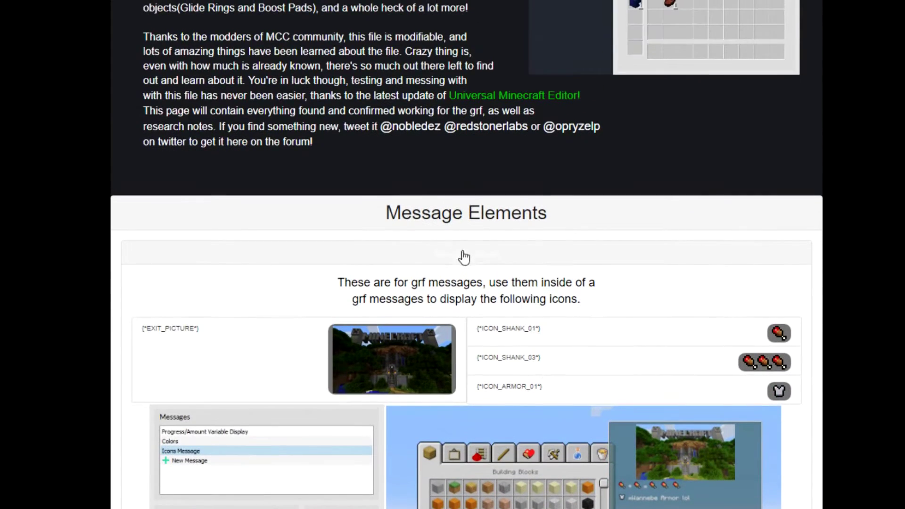
{"action": "left_click", "coordinate": [476, 257]}
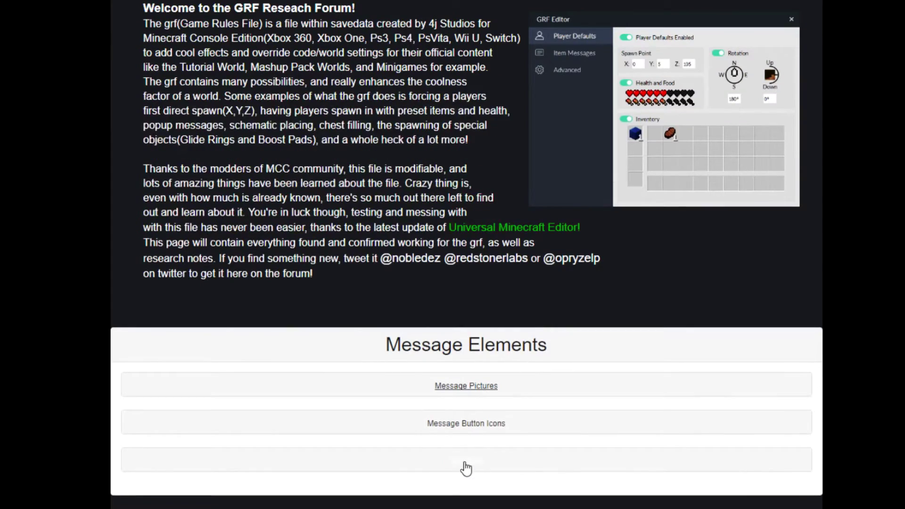
- Expand the Font Styling section, examine its color and formatting codes with the example message, and collapse the section
{"action": "left_click", "coordinate": [464, 469]}
{"action": "scroll", "coordinate": [541, 393], "scroll_direction": "down", "scroll_amount": 3}
{"action": "scroll", "coordinate": [556, 358], "scroll_direction": "down", "scroll_amount": 3}
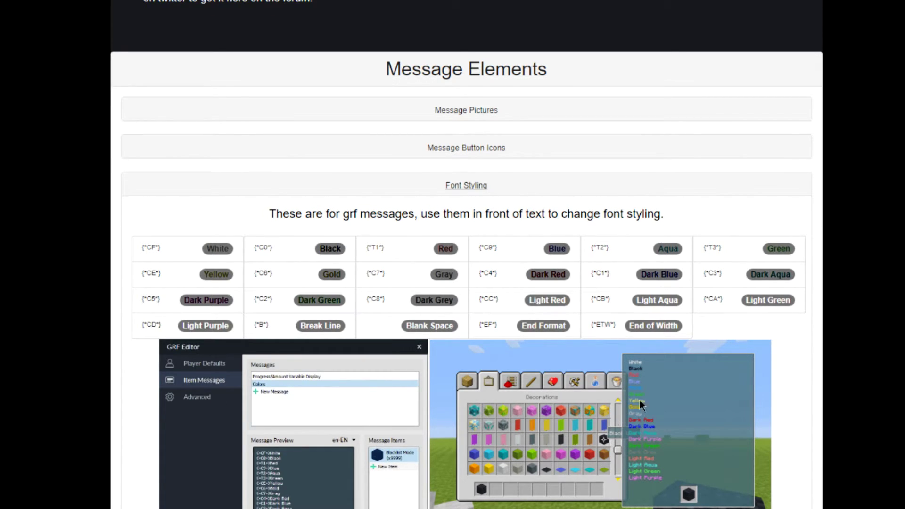
{"action": "left_click_drag", "start_coordinate": [139, 247], "coordinate": [161, 247]}
{"action": "scroll", "coordinate": [561, 384], "scroll_direction": "up", "scroll_amount": 4}
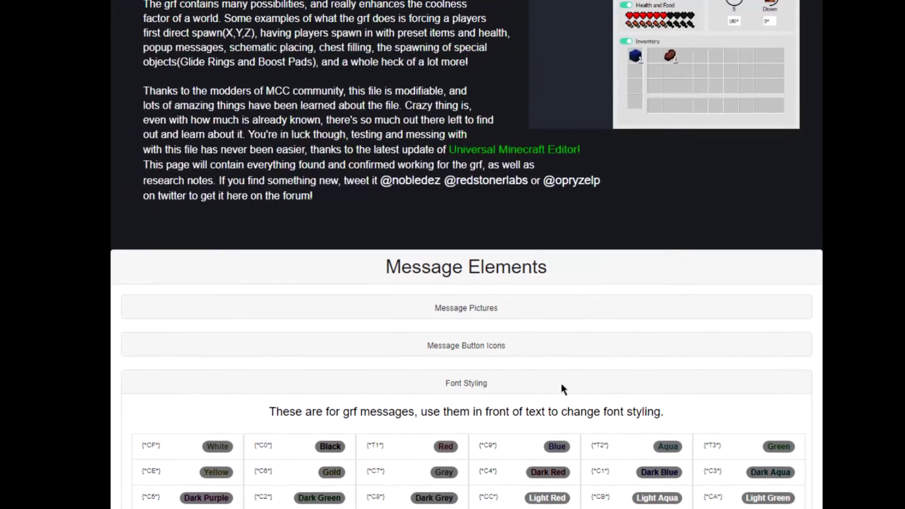
{"action": "left_click", "coordinate": [462, 382]}
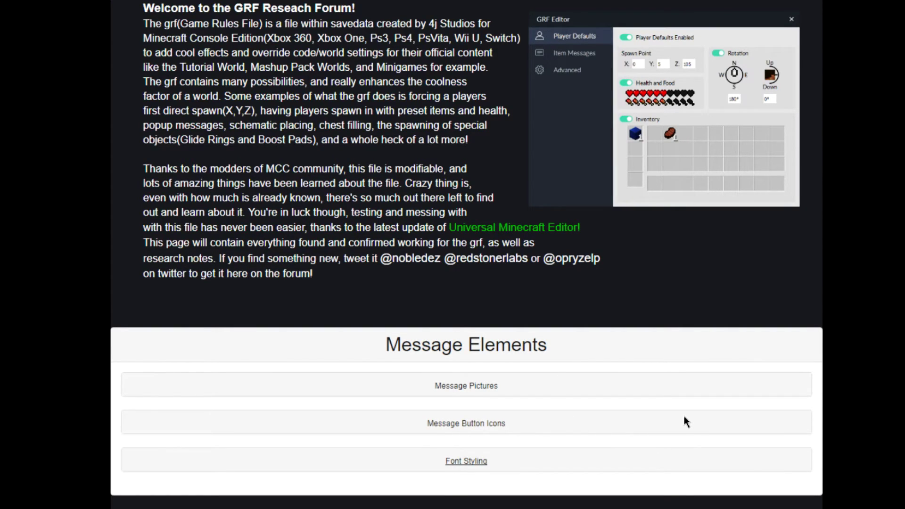
- Reread the research page's introduction for where to report new GRF findings
{"action": "scroll", "coordinate": [634, 419], "scroll_direction": "up", "scroll_amount": 3}
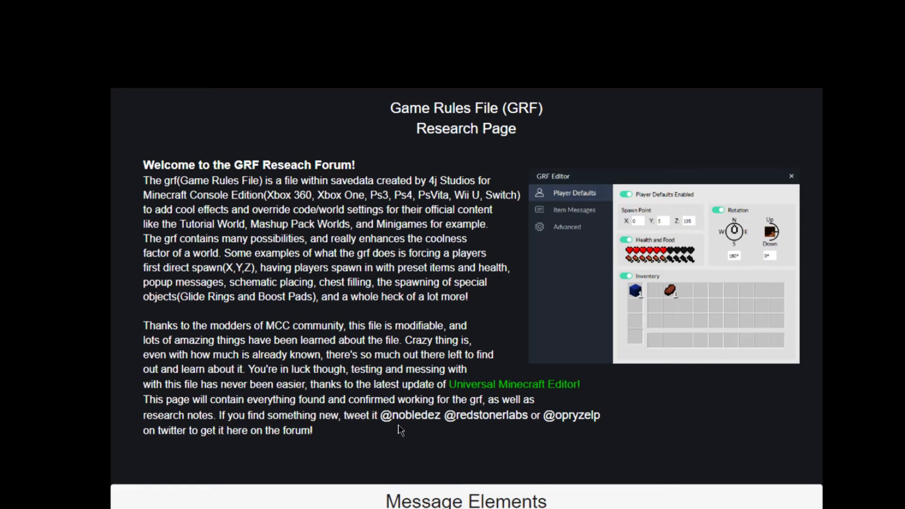
{"action": "scroll", "coordinate": [394, 434], "scroll_direction": "down", "scroll_amount": 3}
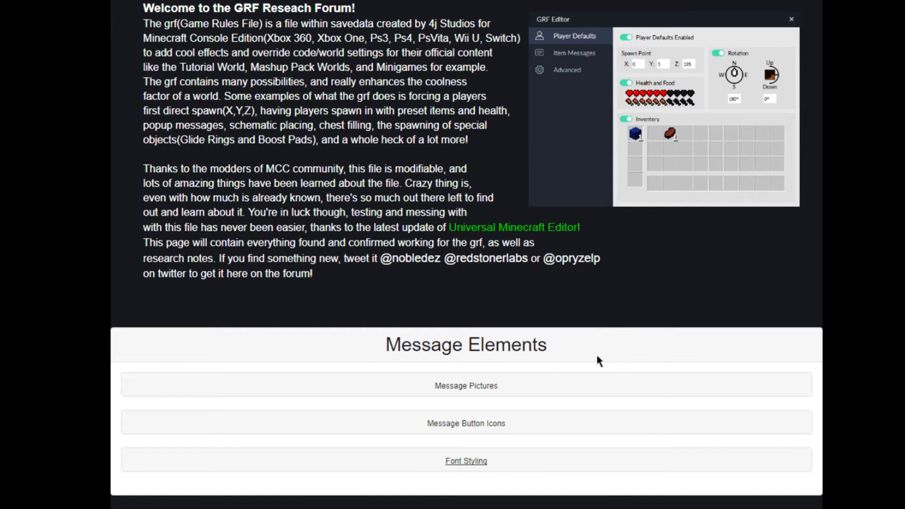
{"action": "scroll", "coordinate": [586, 363], "scroll_direction": "up", "scroll_amount": 2}
{"action": "scroll", "coordinate": [542, 368], "scroll_direction": "down", "scroll_amount": 2}
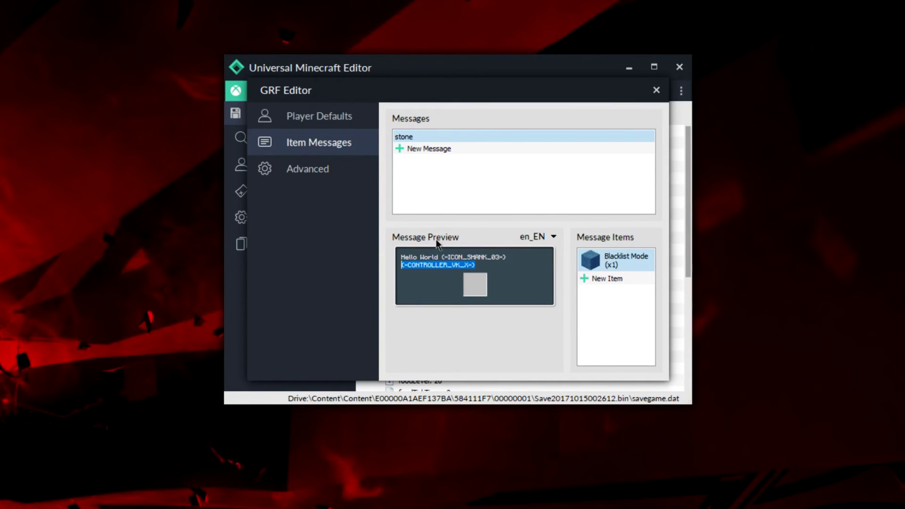
- In Universal Minecraft Editor, inspect the GRF Editor's advanced rules down to CollectItem under LevelRules and CompleteAll, and collapse the tree
{"action": "left_click", "coordinate": [493, 264]}
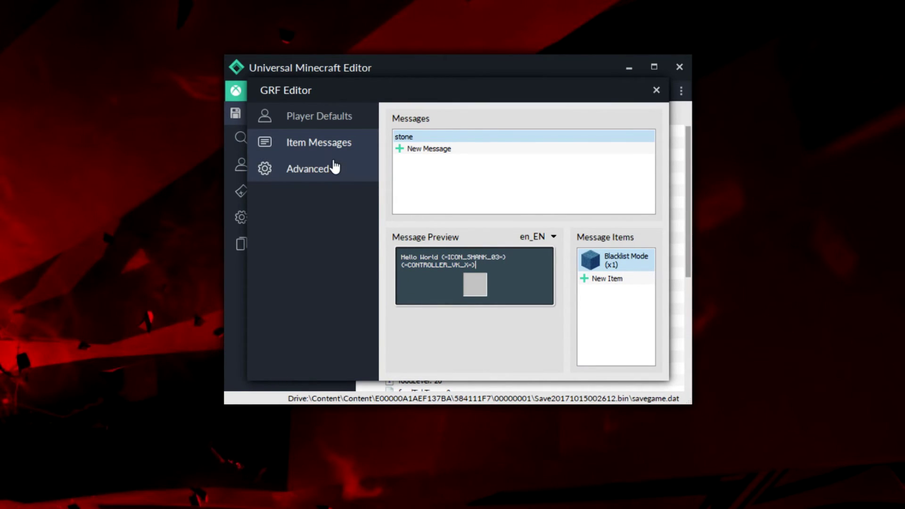
{"action": "left_click", "coordinate": [330, 169]}
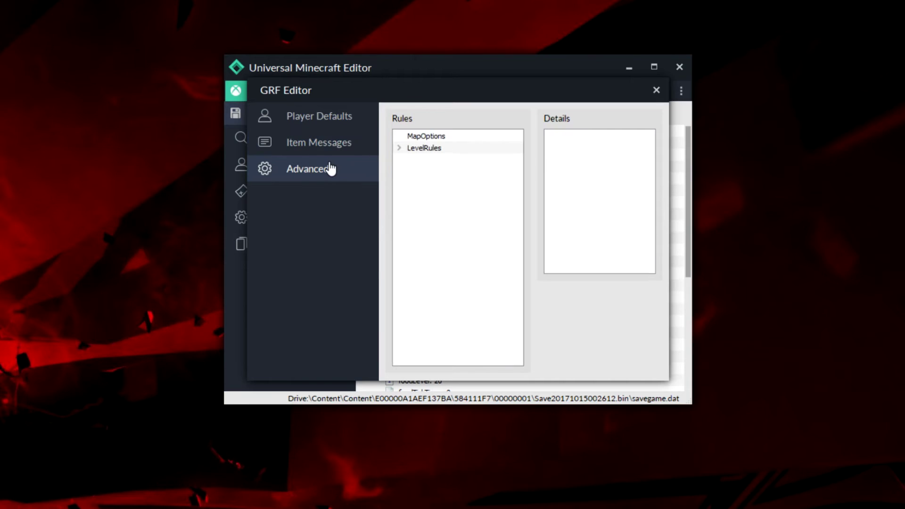
{"action": "left_click", "coordinate": [399, 148]}
{"action": "left_click", "coordinate": [412, 160]}
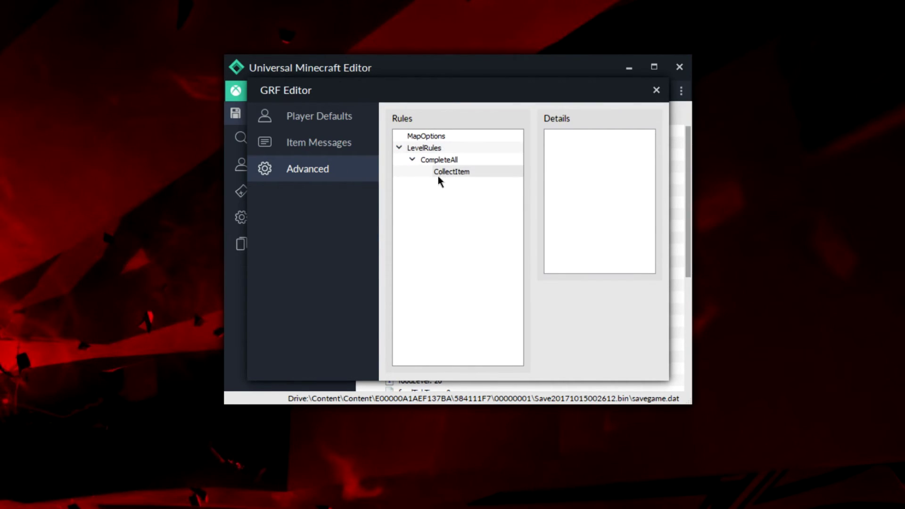
{"action": "left_click", "coordinate": [412, 160]}
{"action": "left_click", "coordinate": [399, 148]}
- Return to the item messages, reopen the stone message and review its text with the icon and button codes
{"action": "left_click", "coordinate": [319, 144]}
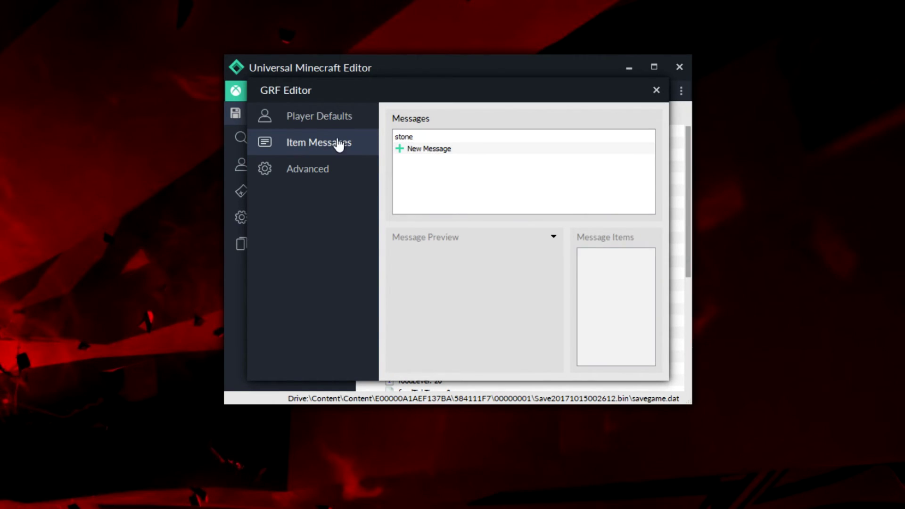
{"action": "left_click", "coordinate": [399, 138]}
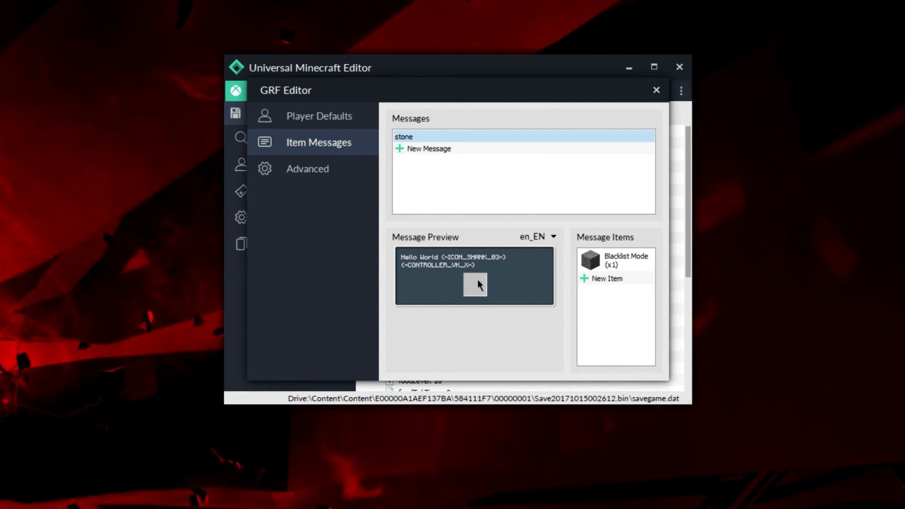
{"action": "left_click_drag", "start_coordinate": [493, 264], "coordinate": [424, 247]}
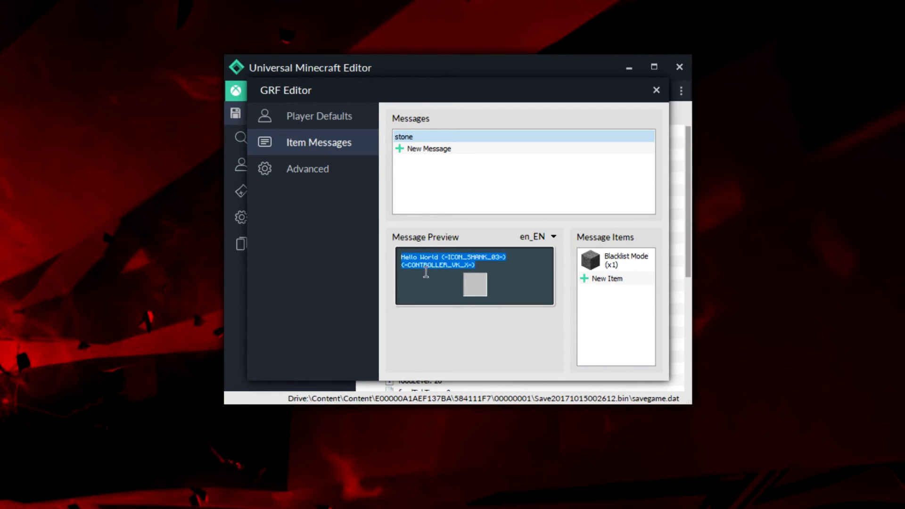
{"action": "left_click_drag", "start_coordinate": [481, 267], "coordinate": [441, 258]}
{"action": "left_click", "coordinate": [488, 262]}
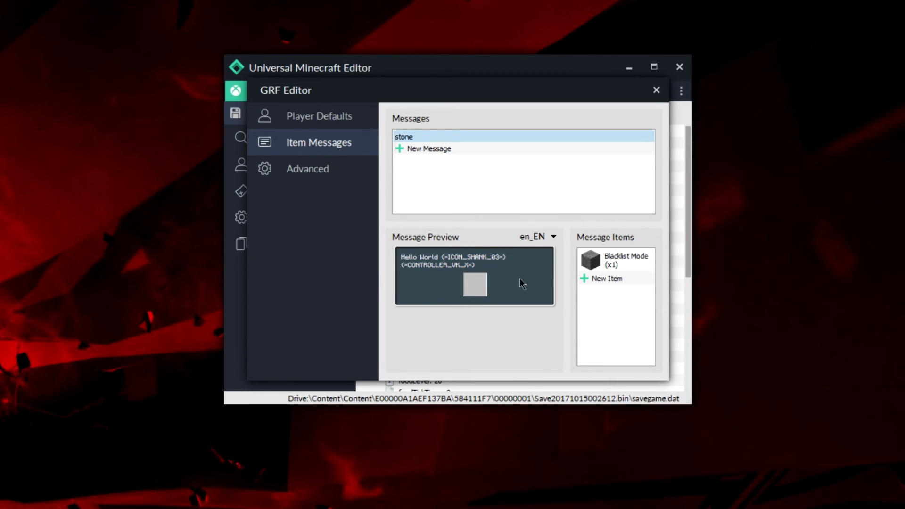